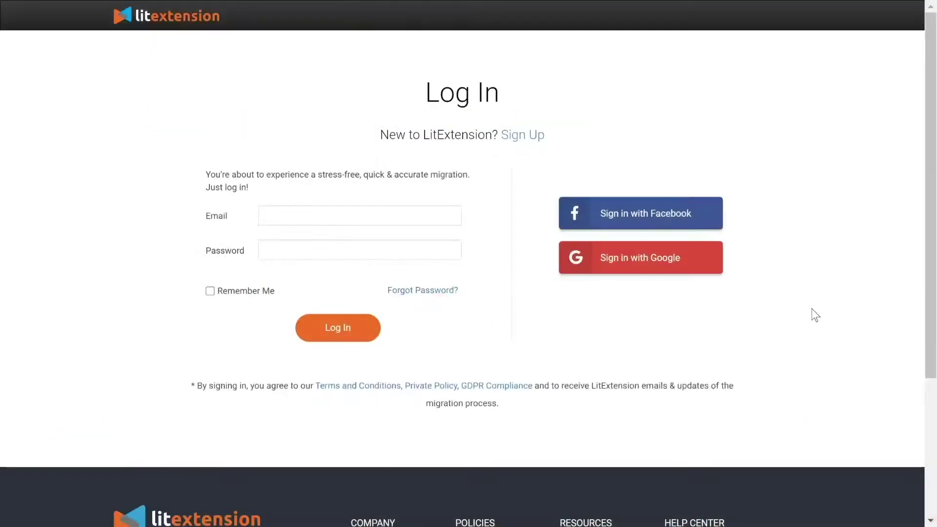
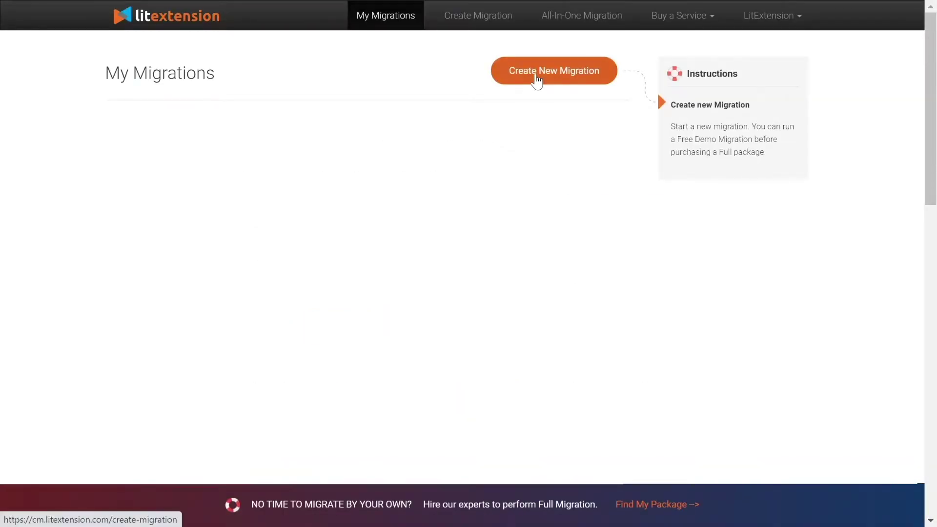
Sign in and start a new migration with Shopify as the source cart.
click(532, 79)
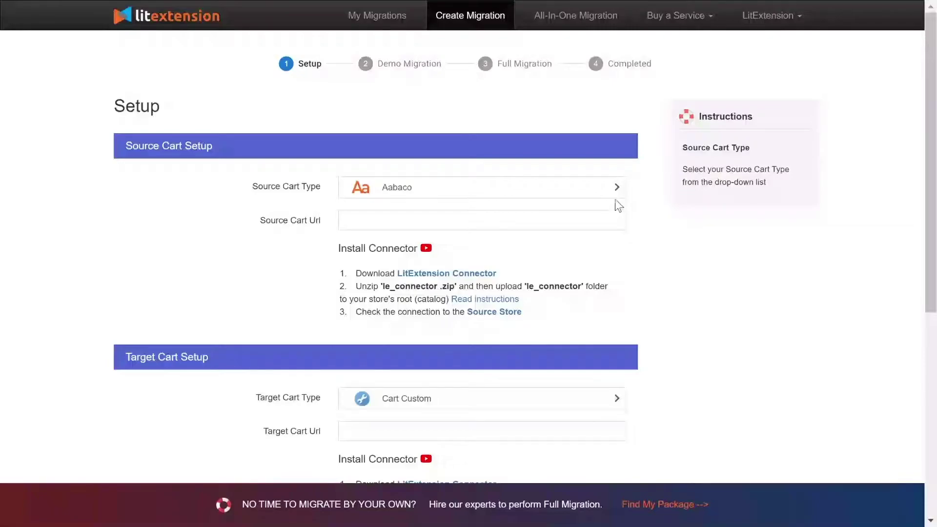
click(537, 192)
text(shop)
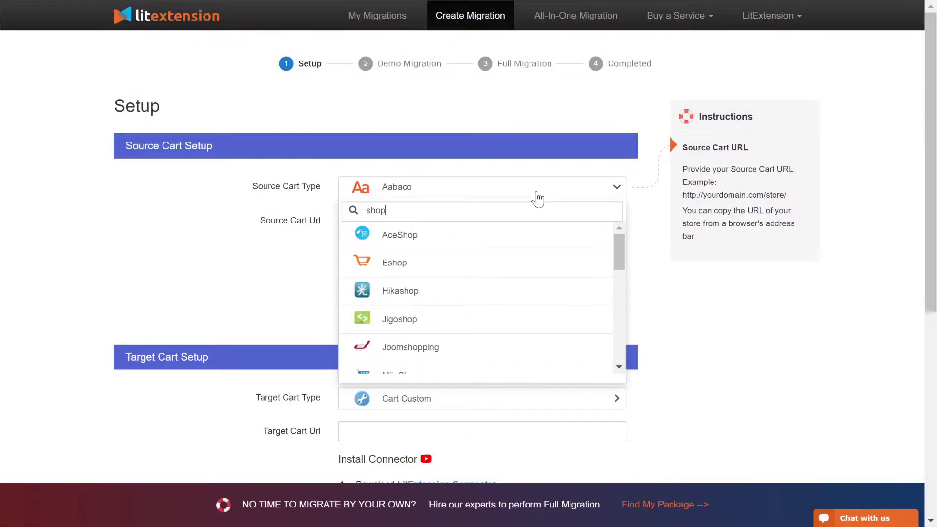
text(ify)
click(532, 234)
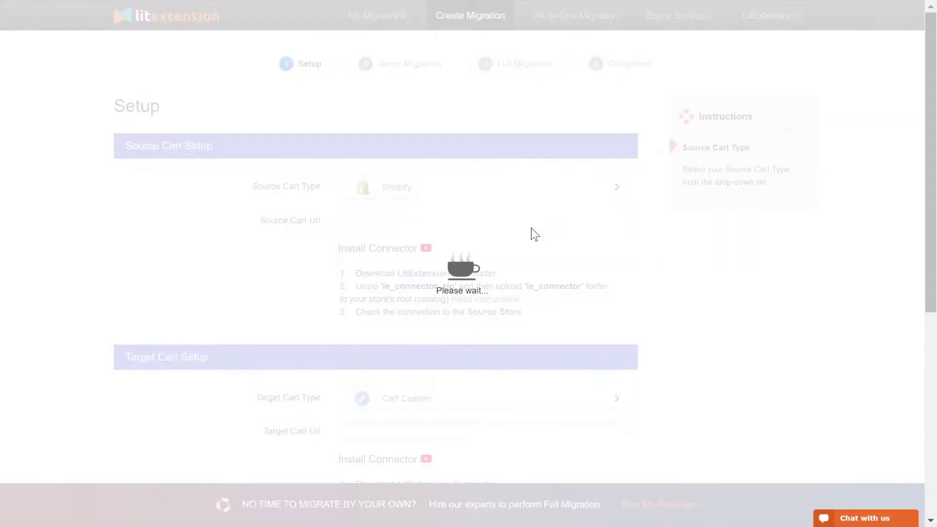
Paste the Shopify store URL and API password, then play the Shopify API tutorial.
text(https://lit-demo-version.myshopify.com/)
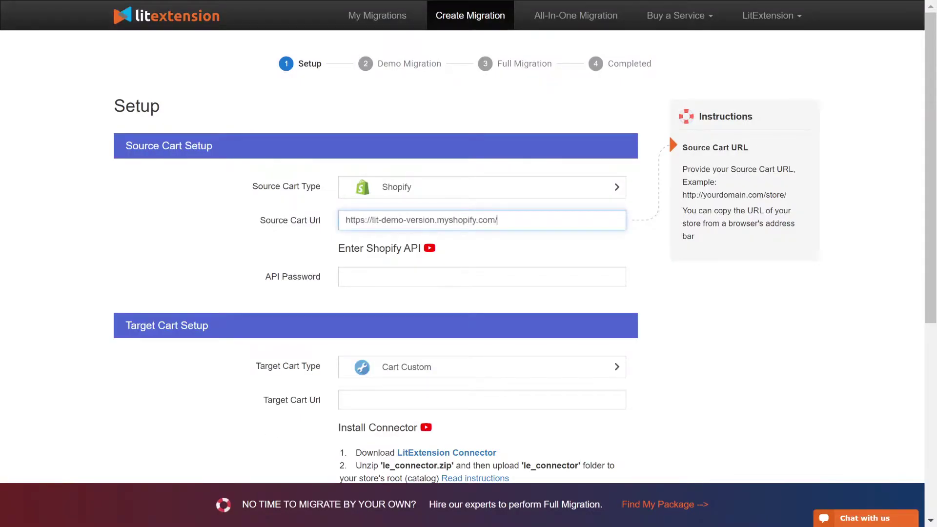
click(532, 277)
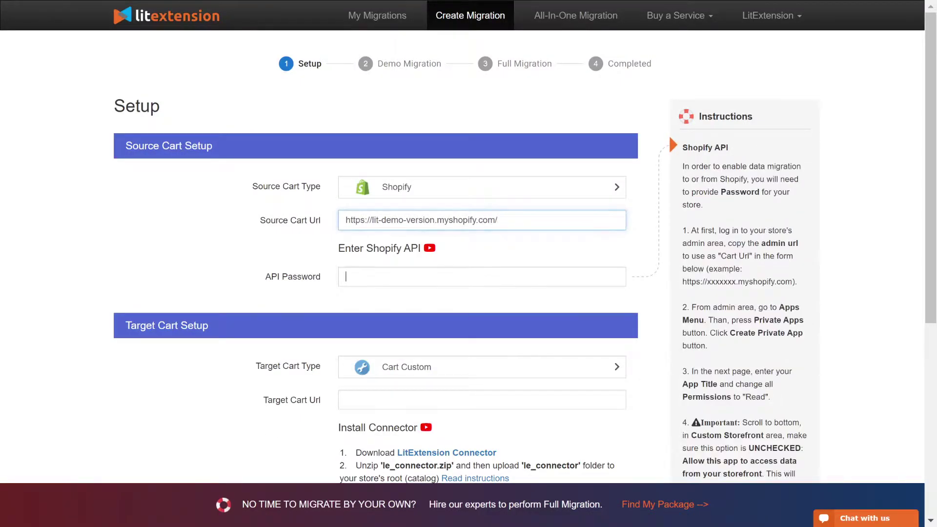
key(ctrl+v)
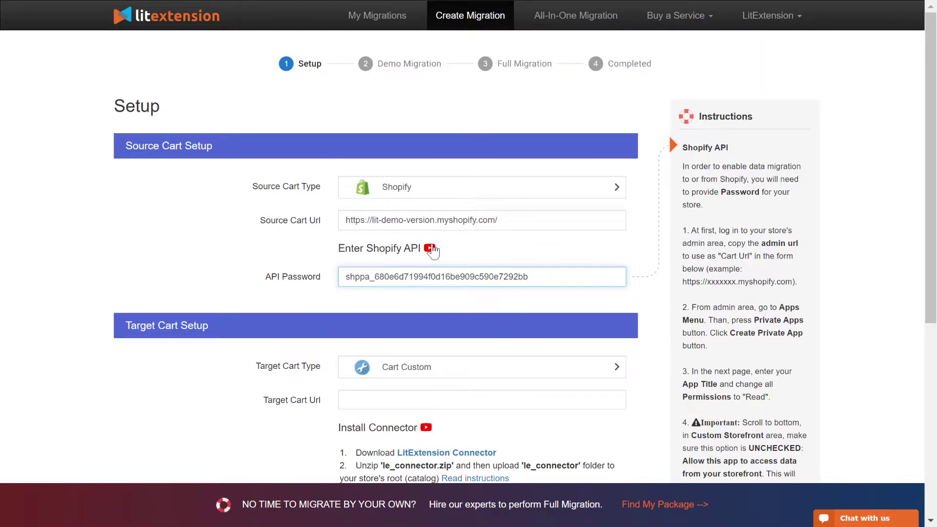
click(430, 248)
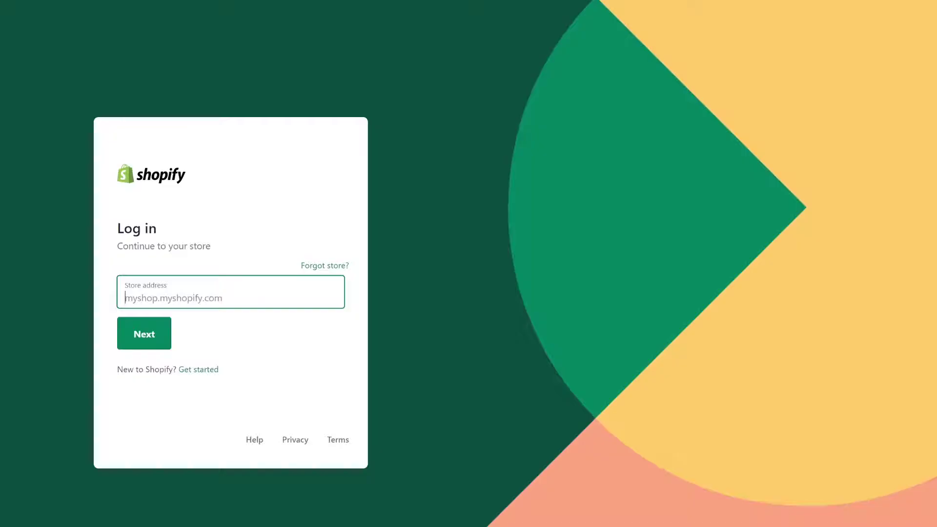
Log in to the Shopify store admin with the store address, account email and password.
click(138, 343)
click(159, 310)
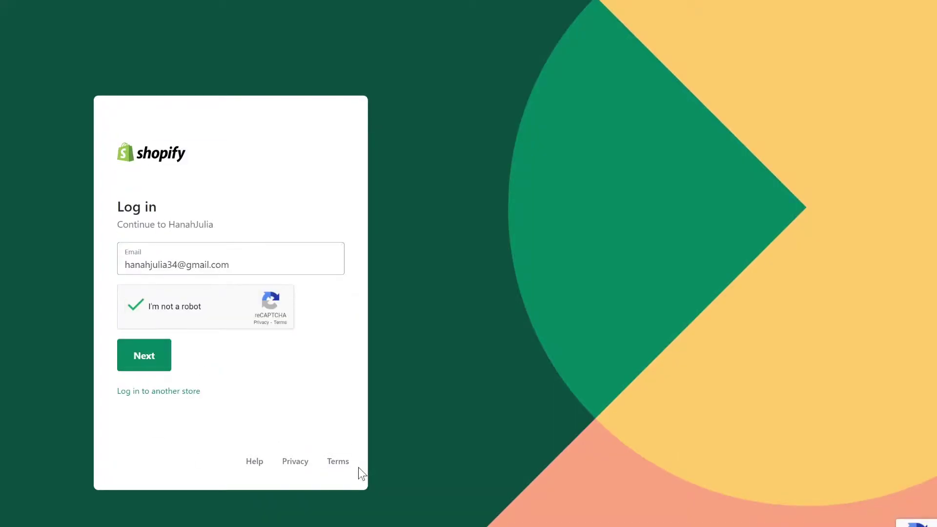
click(146, 356)
key(ctrl+v)
click(147, 341)
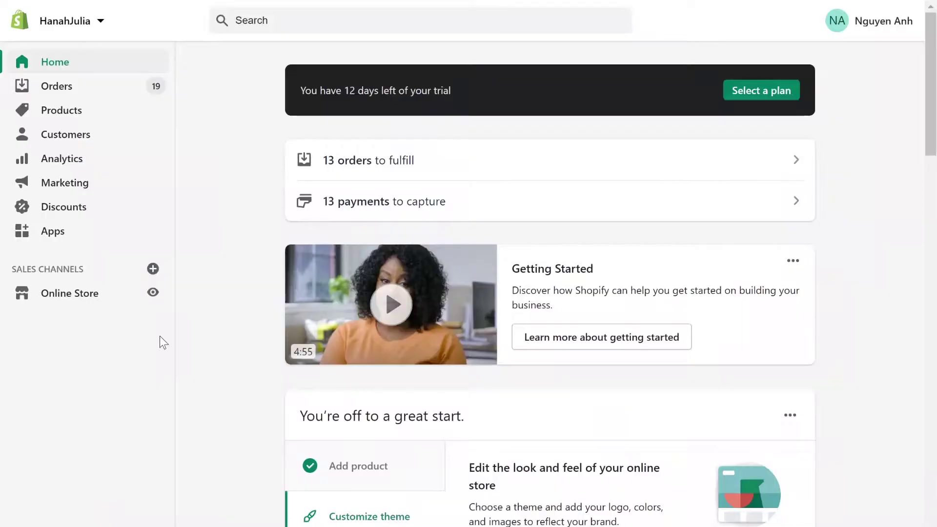
Create a new private app named LitExtension and fill in the developer email.
click(53, 231)
scroll(536, 55, down, 3)
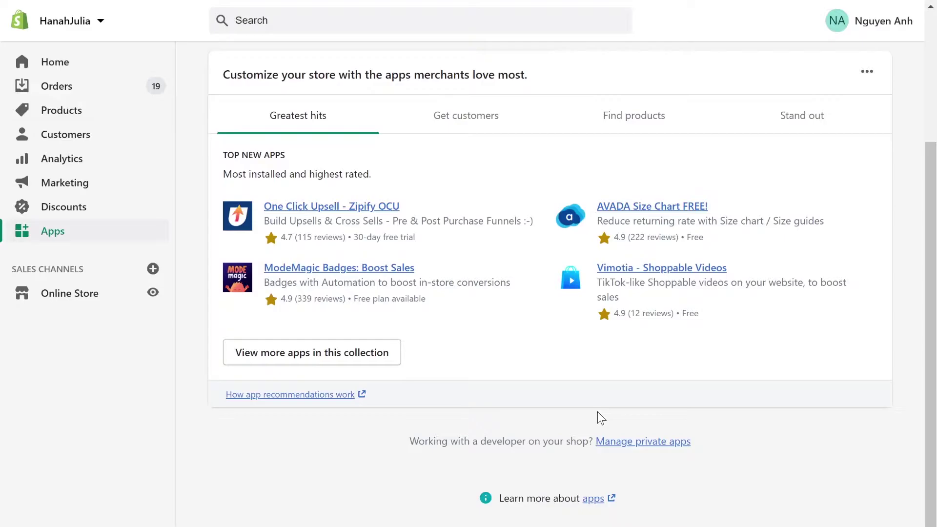
click(643, 442)
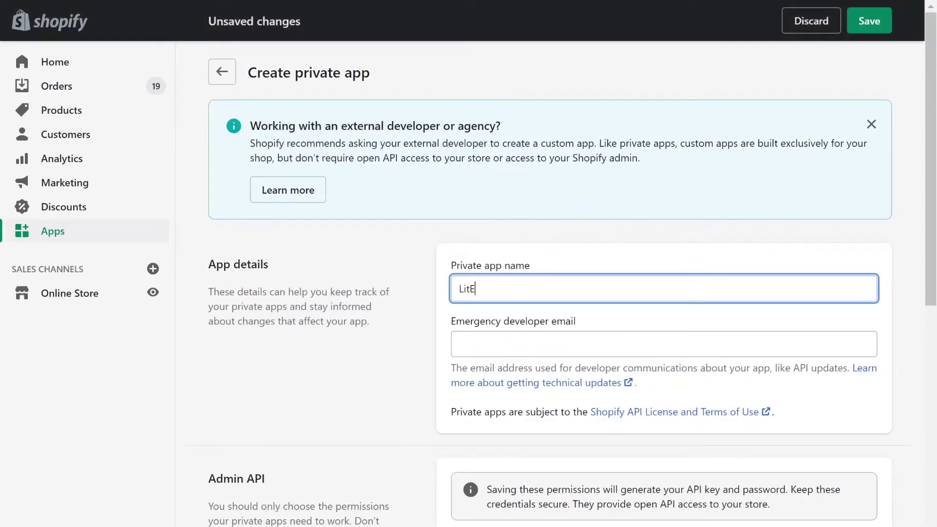
text(xtension)
key(Tab)
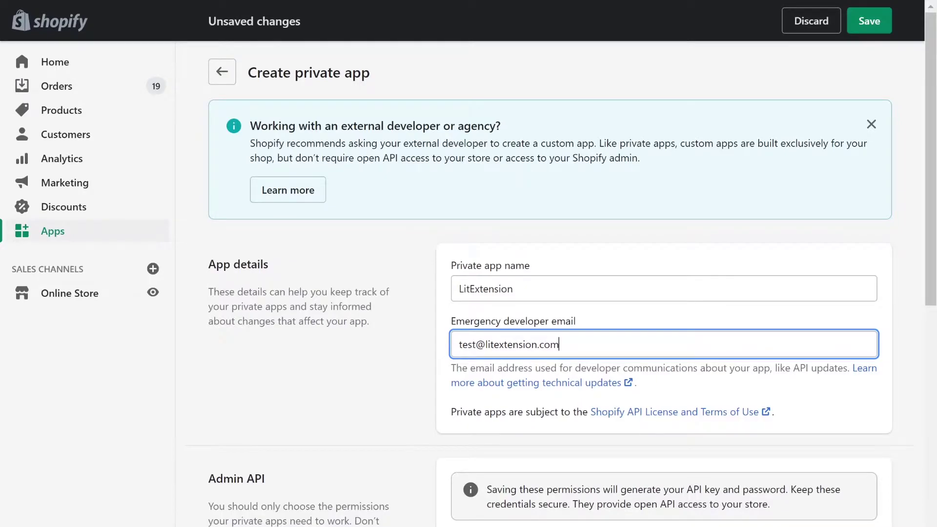
Grant Admin API access for Analytics, fulfillment orders, Customers, Discounts, GDPR, Gift cards and Inventory.
scroll(555, 346, down, 5)
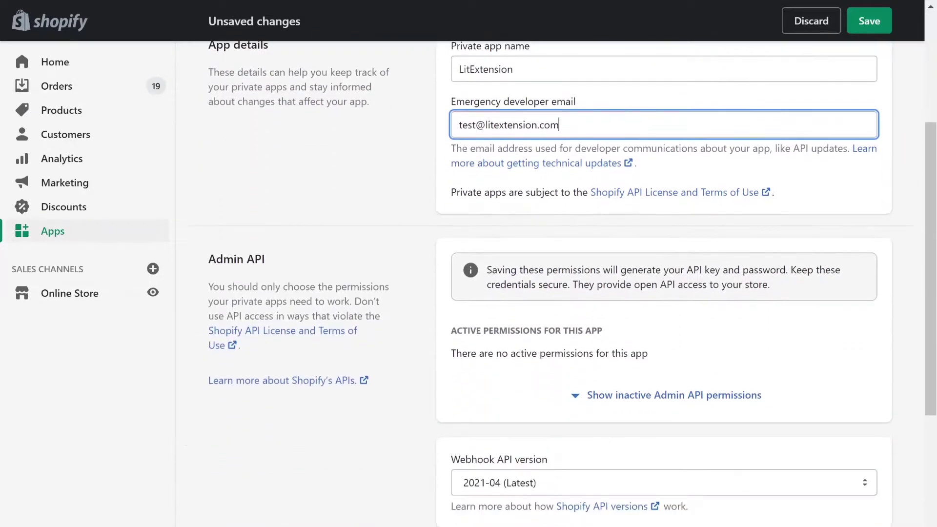
click(625, 394)
click(797, 417)
click(801, 450)
scroll(755, 359, down, 5)
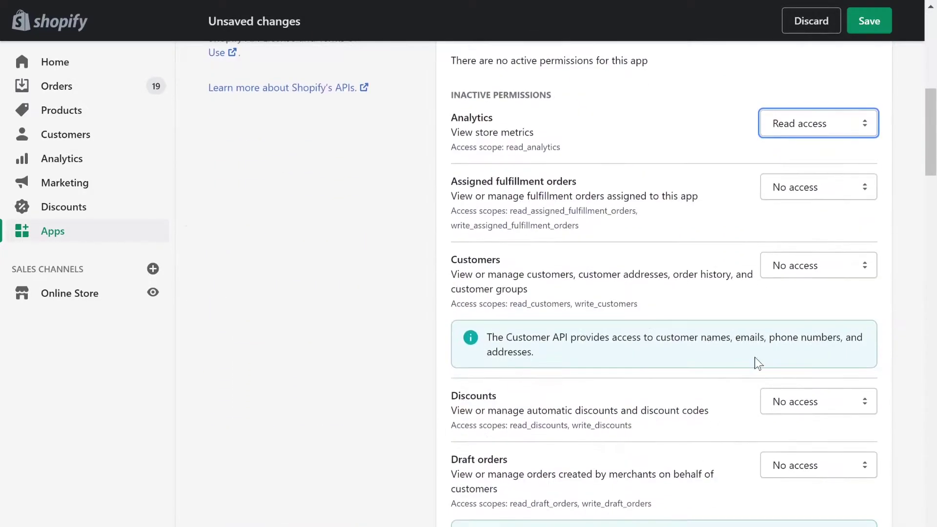
click(816, 186)
click(801, 234)
click(816, 265)
click(800, 313)
click(817, 400)
scroll(803, 430, down, 6)
click(803, 100)
click(805, 147)
click(806, 235)
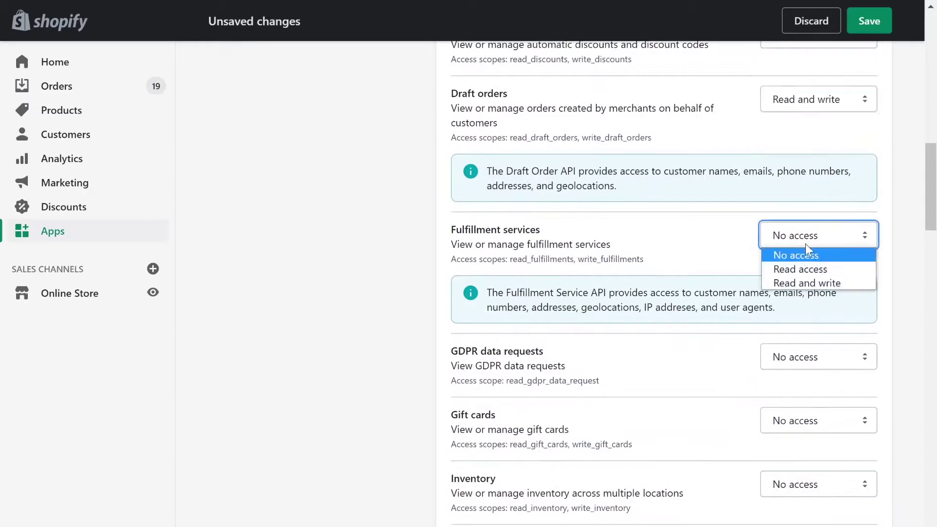
click(805, 284)
click(813, 357)
click(813, 390)
click(812, 420)
click(812, 468)
click(808, 166)
Grant the remaining permissions access, including Price rules, Shipping, Shop locale and Shopify Payments.
drag(816, 182, 807, 293)
click(817, 309)
click(806, 340)
scroll(822, 216, down, 5)
drag(816, 139, 808, 186)
click(816, 201)
click(807, 249)
drag(816, 295, 809, 470)
scroll(777, 192, down, 9)
drag(816, 119, 808, 230)
drag(816, 246, 809, 294)
drag(816, 310, 807, 421)
drag(816, 438, 832, 484)
scroll(825, 283, down, 8)
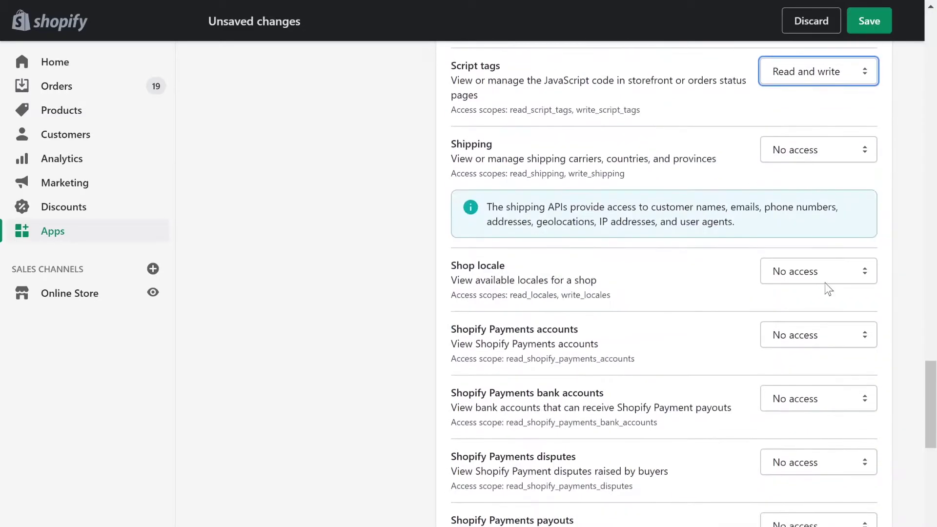
drag(816, 150, 808, 196)
drag(816, 272, 807, 319)
drag(816, 335, 808, 432)
drag(816, 463, 818, 485)
scroll(813, 461, down, 9)
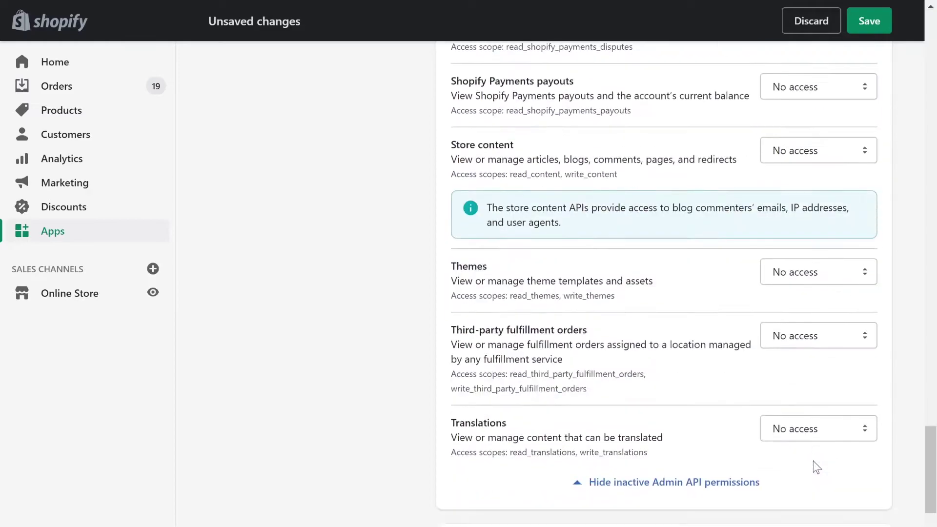
drag(816, 87, 794, 120)
drag(816, 151, 807, 198)
drag(816, 272, 808, 320)
drag(816, 336, 808, 383)
drag(816, 429, 818, 476)
scroll(441, 411, down, 7)
scroll(440, 417, down, 1)
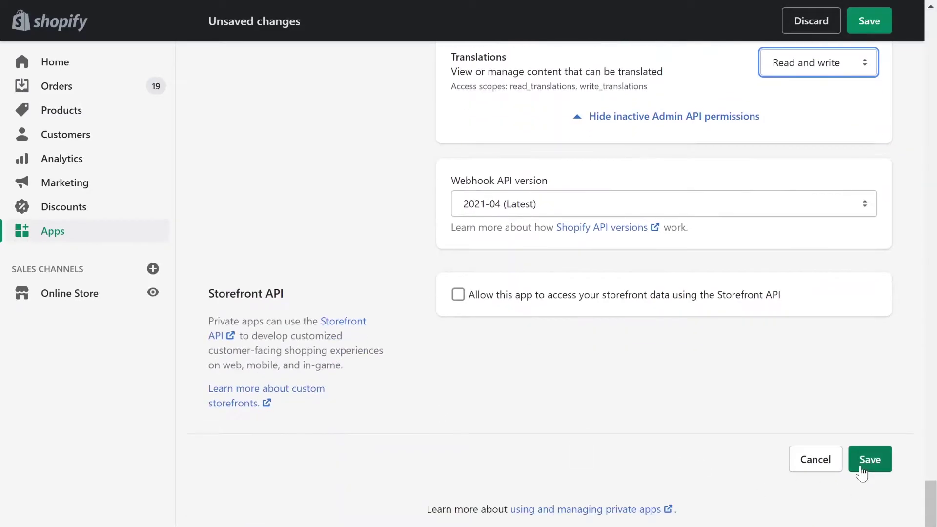
Save the private app, then reveal and copy its API password.
click(867, 462)
click(654, 401)
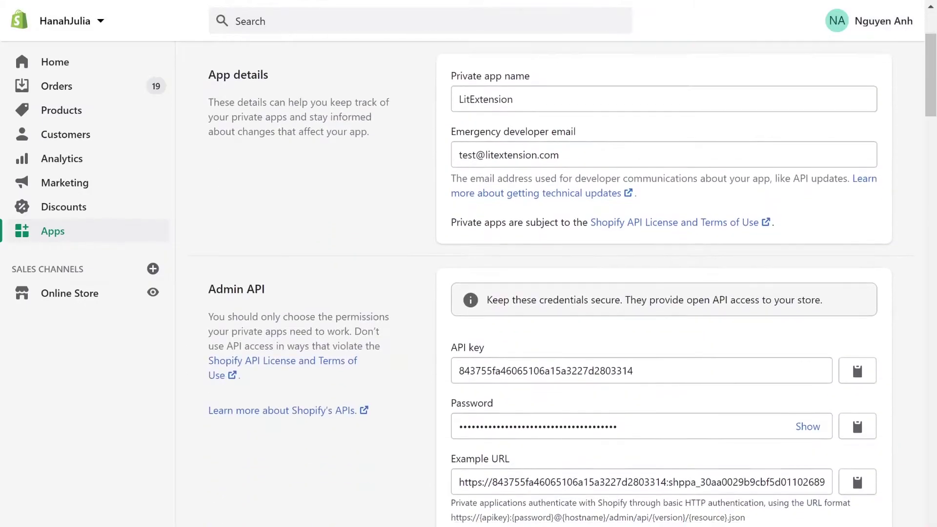
scroll(573, 283, down, 1)
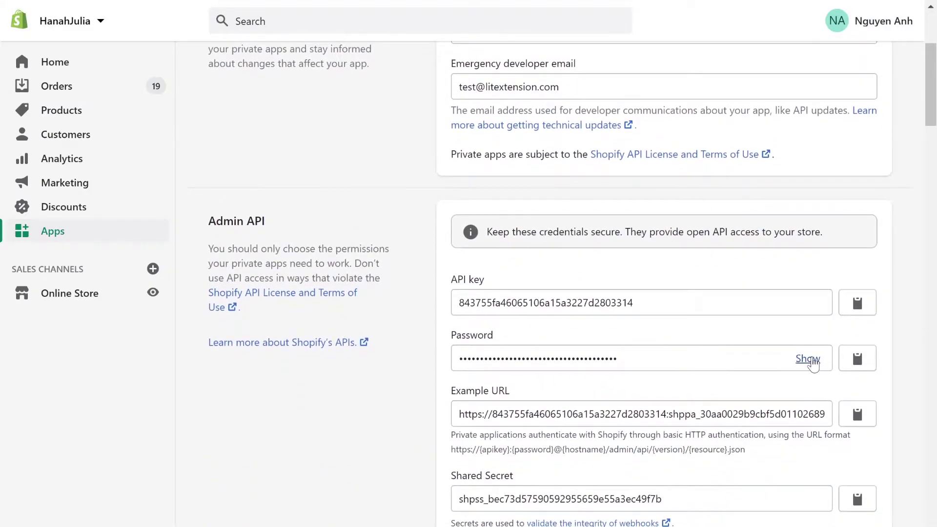
click(807, 359)
click(858, 362)
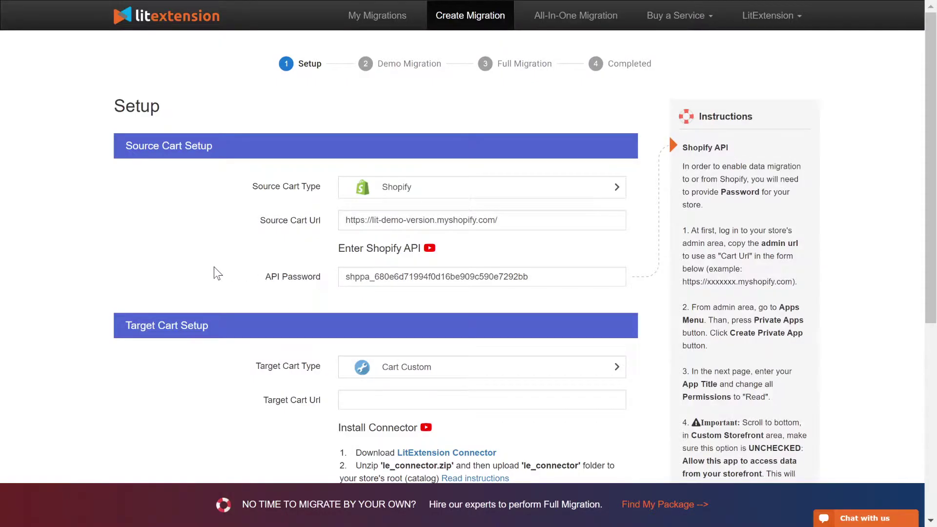
Set WooCommerce as the target cart type and choose manual connector upload.
scroll(215, 272, down, 5)
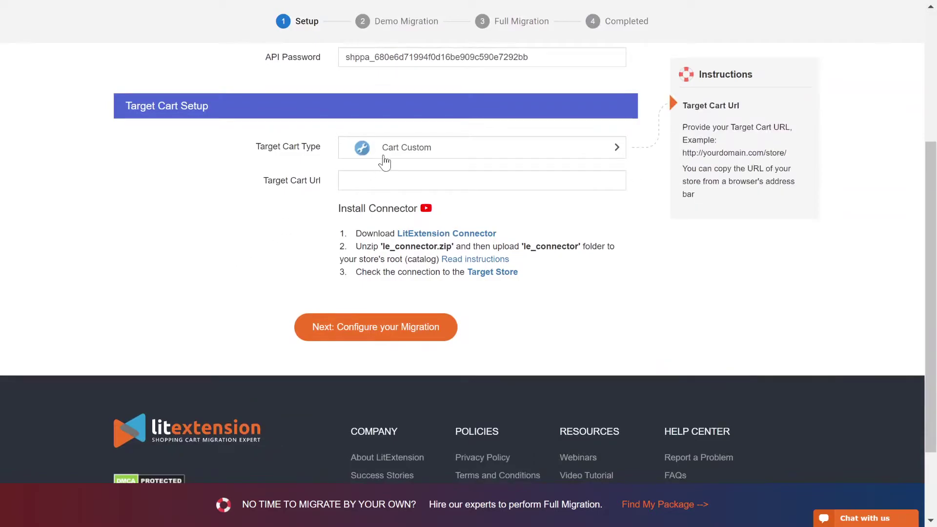
click(385, 157)
text(woo)
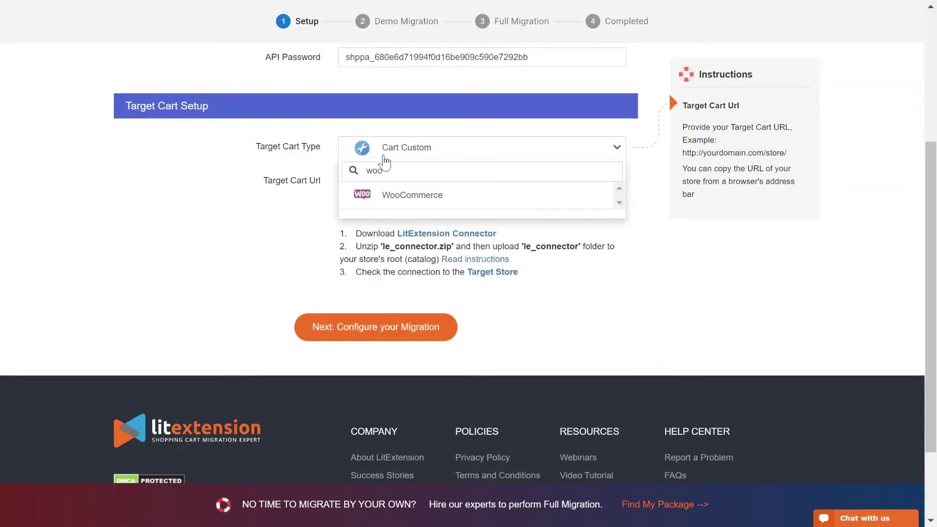
click(385, 195)
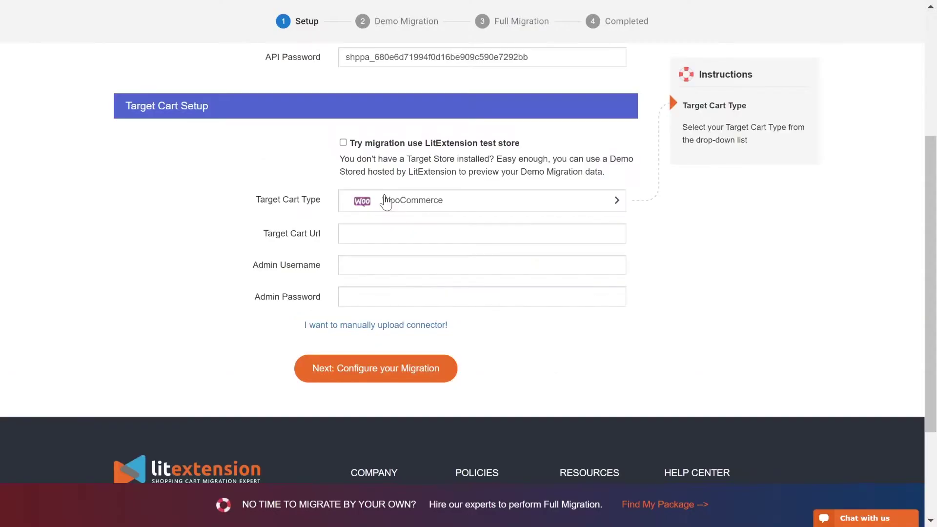
click(431, 326)
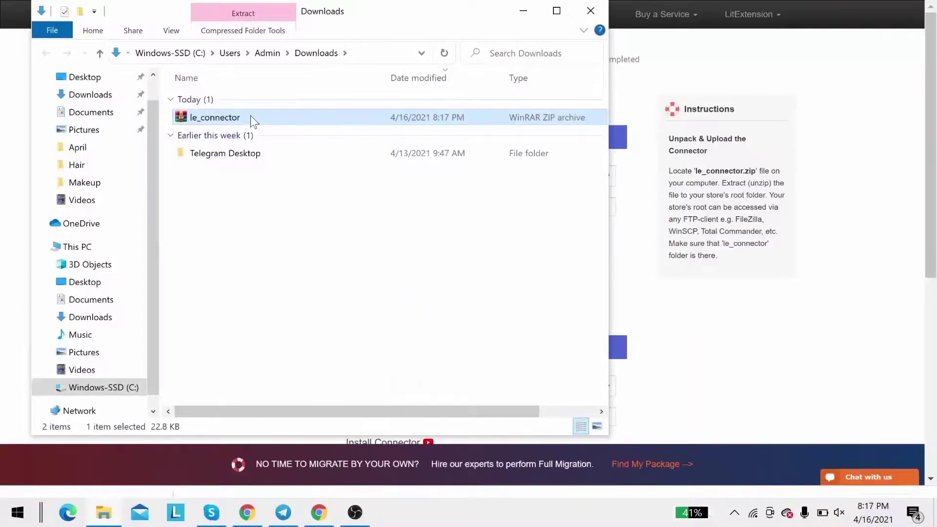
Extract le_connector.zip in place in the Downloads folder.
right_click(251, 118)
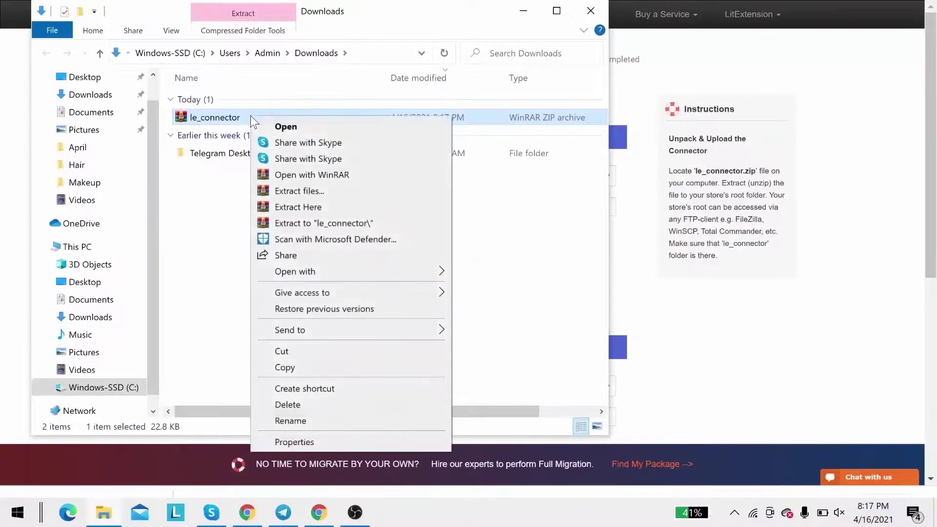
click(270, 205)
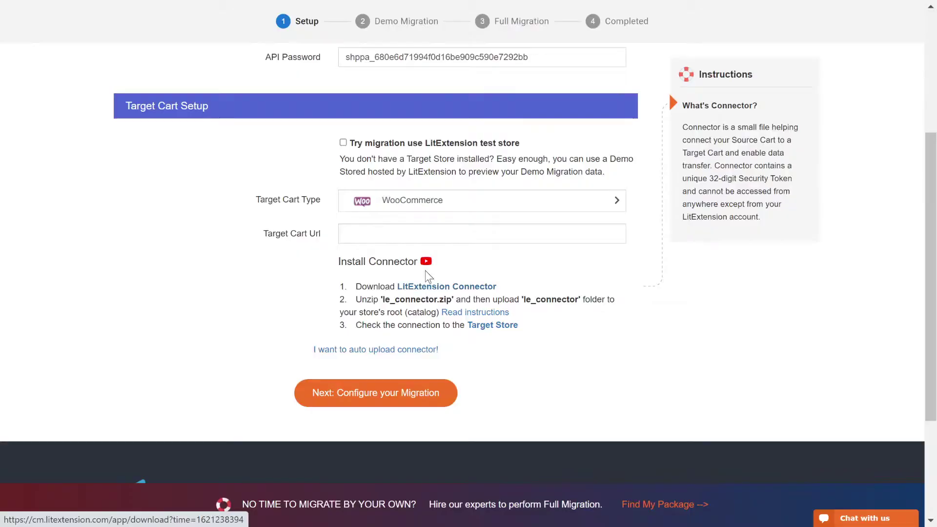
click(425, 260)
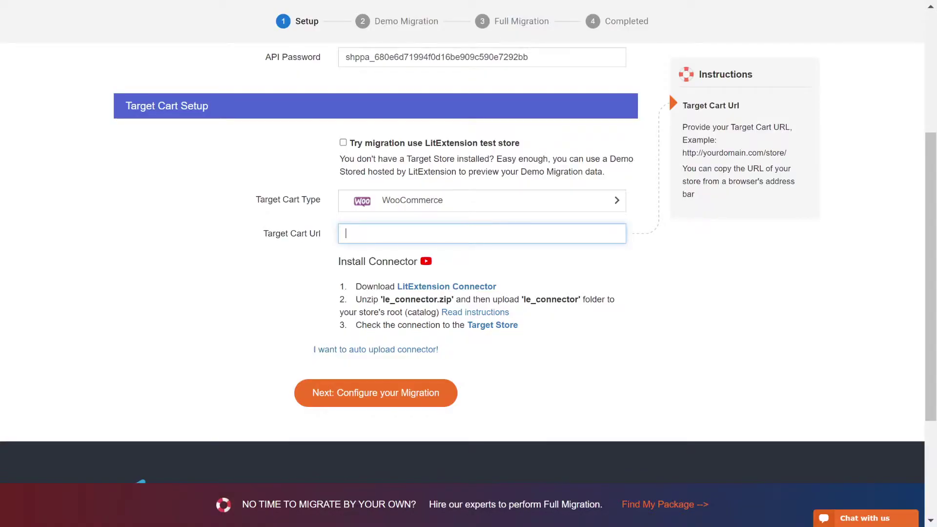
key(ctrl+v)
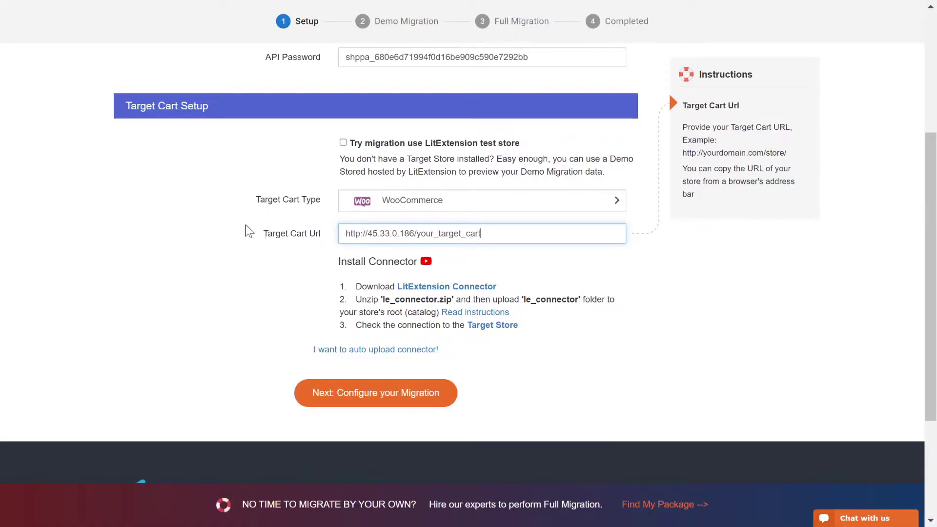
key(Return)
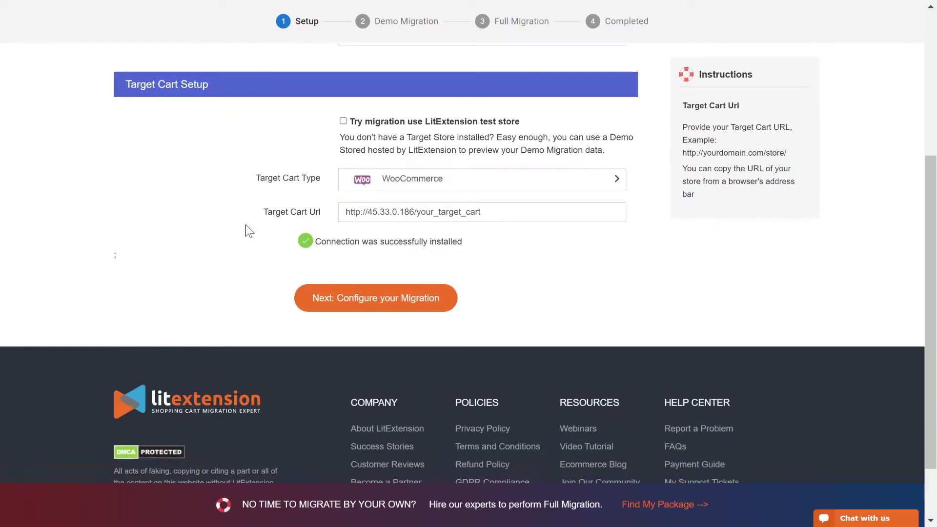
scroll(245, 230, down, 1)
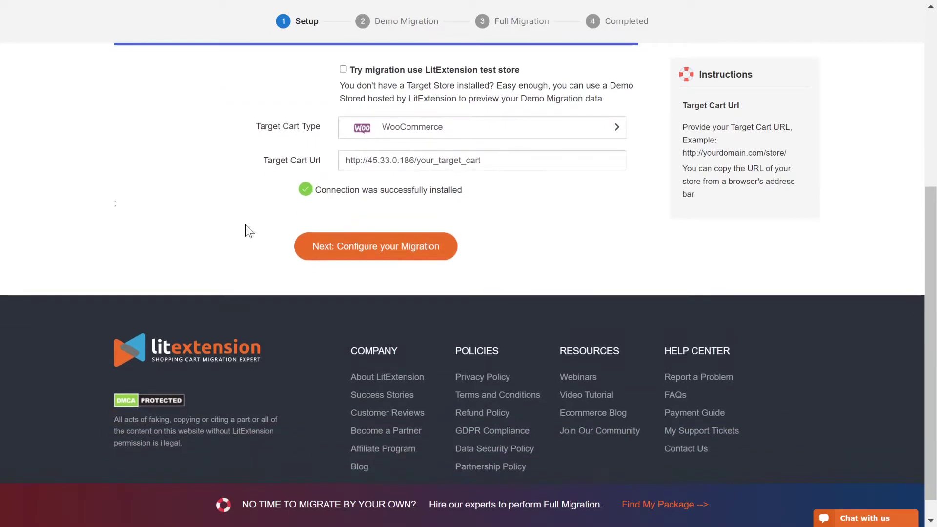
Proceed to migration configuration and tick Products, Customers with orders, and Coupons.
click(376, 255)
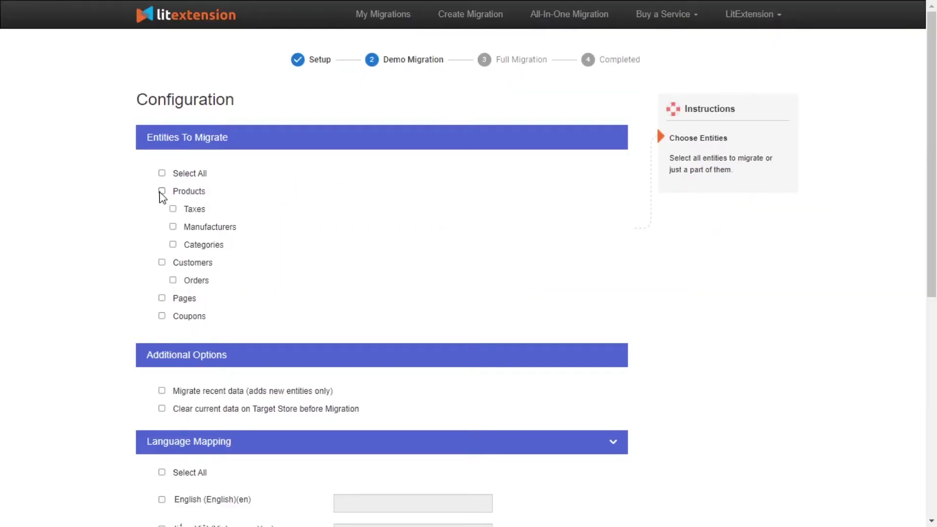
click(162, 191)
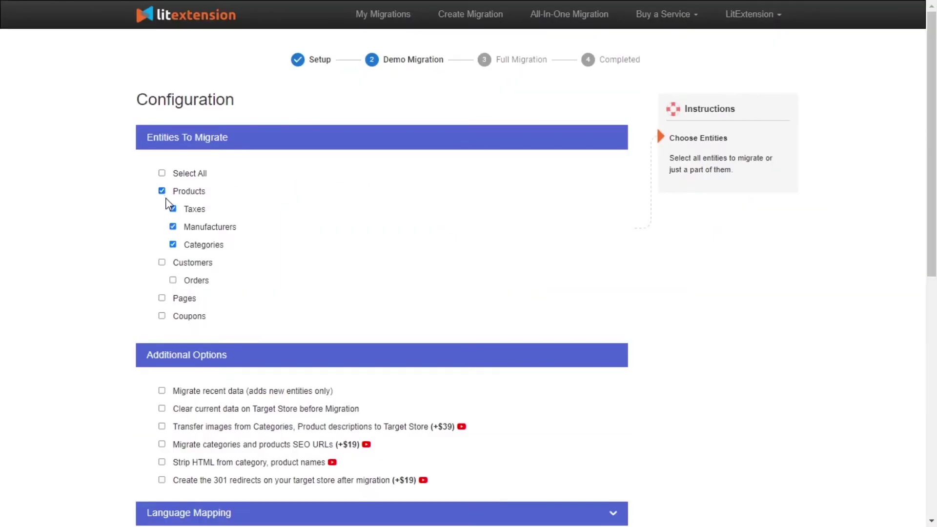
click(162, 263)
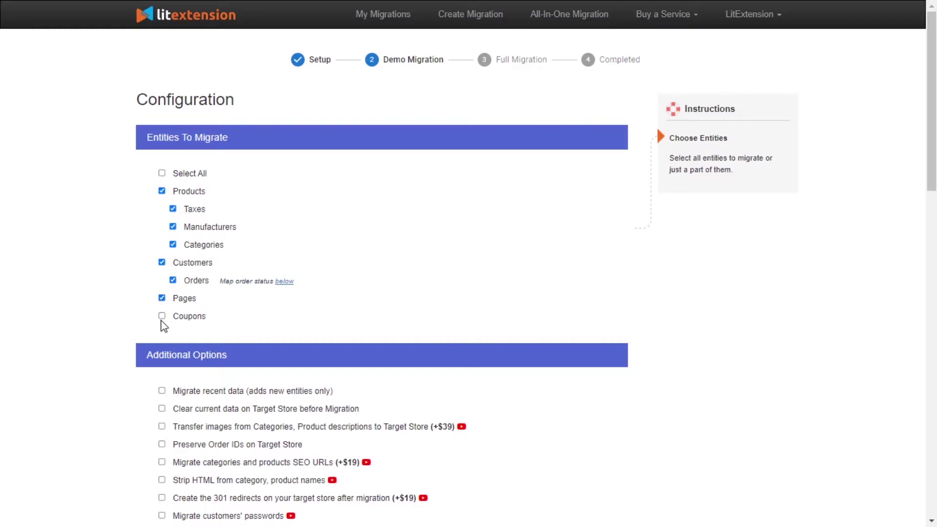
click(162, 316)
scroll(445, 209, down, 4)
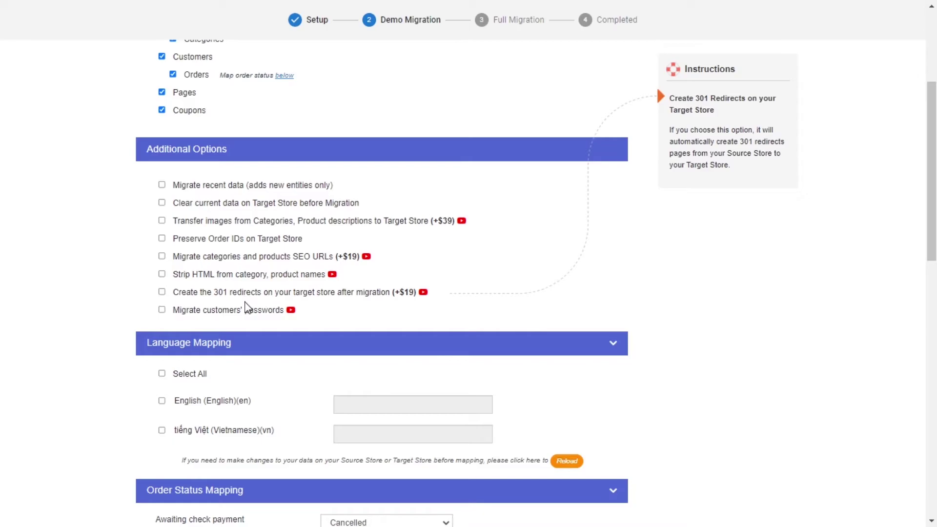
Watch, then close, the video about migrating customer passwords.
click(291, 311)
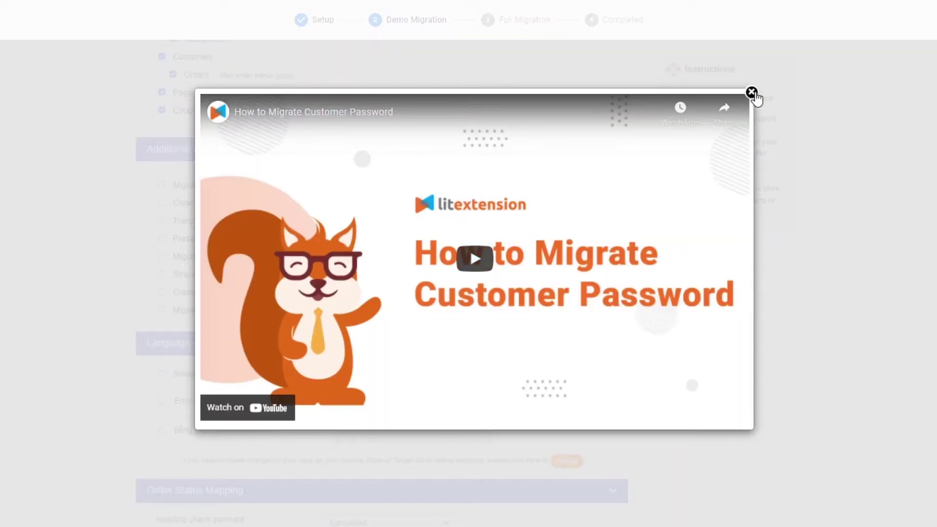
click(752, 93)
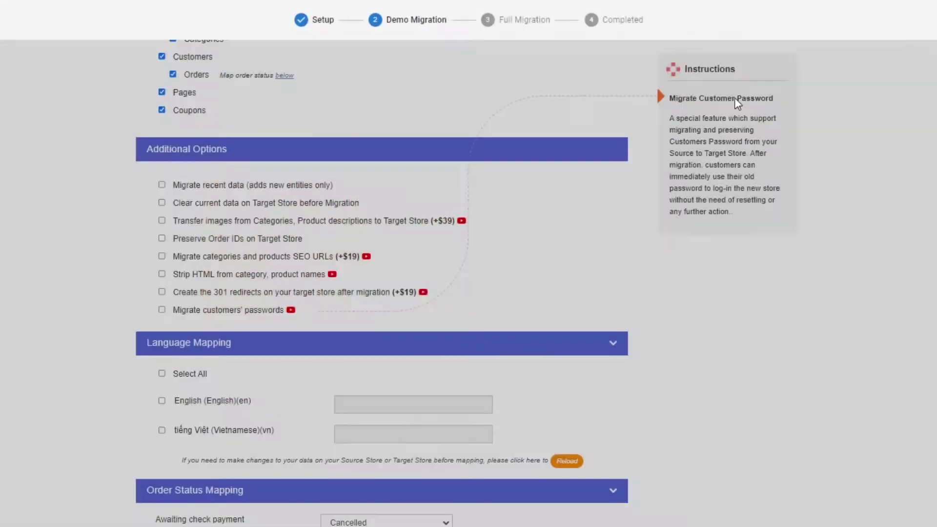
scroll(261, 338, down, 2)
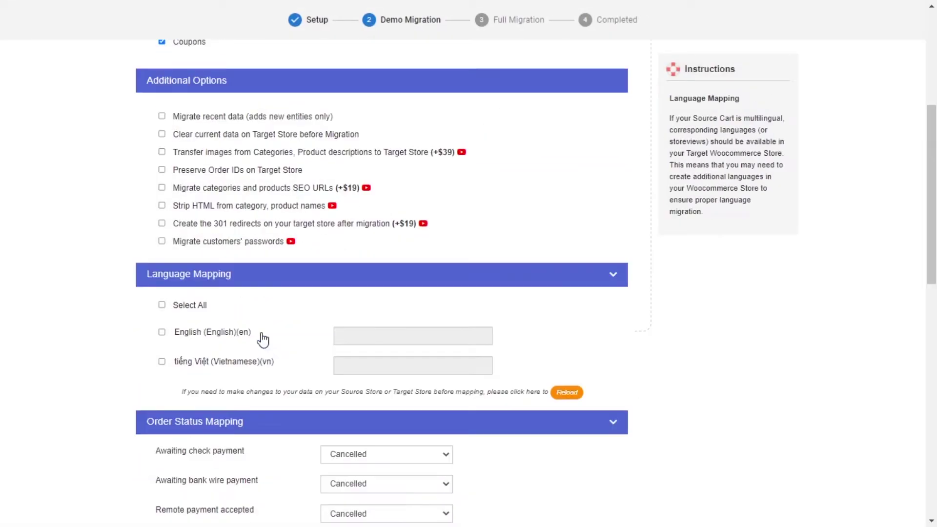
Map all source languages except Vietnamese to the default language.
click(163, 305)
click(161, 361)
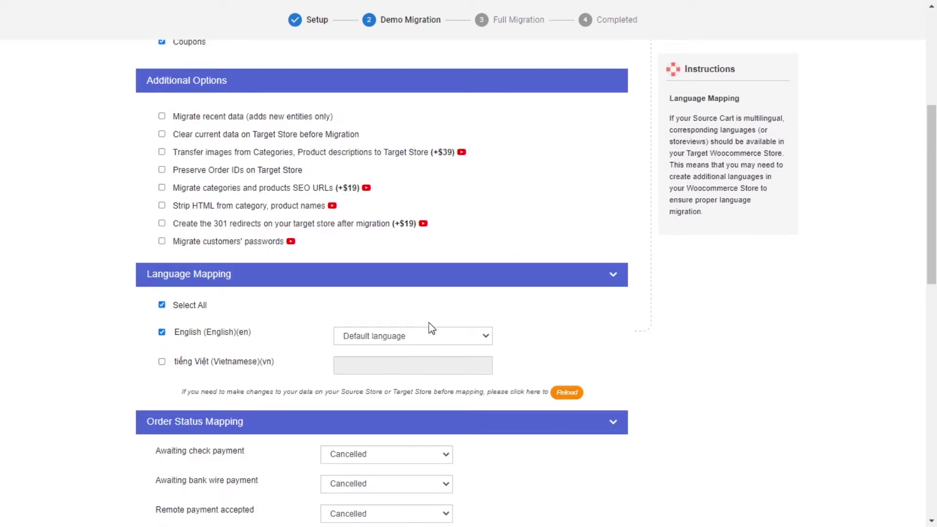
scroll(488, 314, down, 5)
Map Awaiting check payment to Failed; bank wire, remote payment, unpaid backorder, COD to Completed.
click(412, 250)
click(386, 284)
click(382, 278)
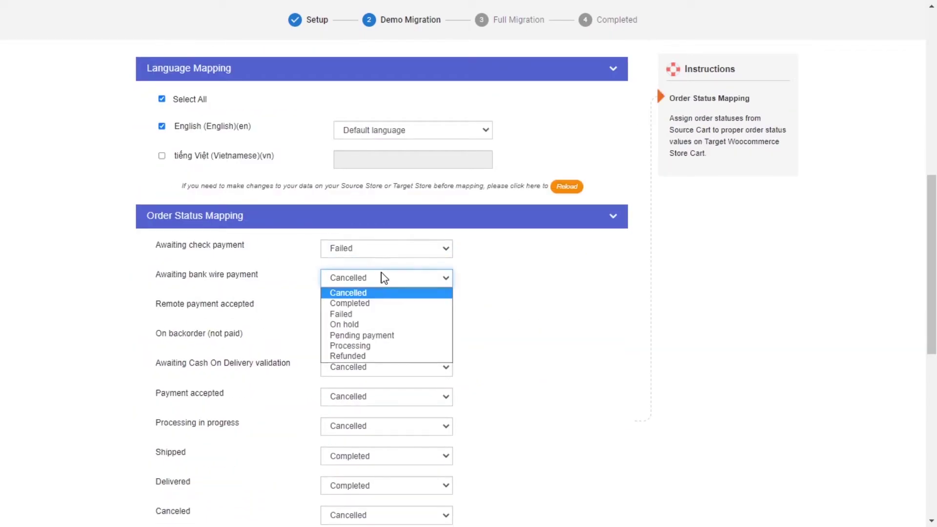
click(379, 303)
click(378, 307)
click(376, 333)
click(375, 338)
click(375, 363)
click(375, 367)
click(374, 392)
scroll(379, 273, down, 3)
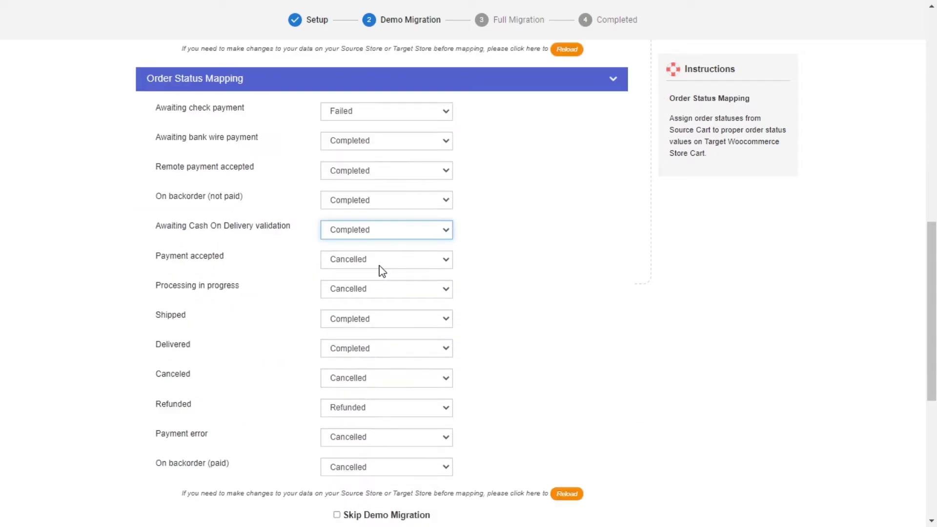
Map Payment accepted to Failed, Shipped to Cancelled, and Processing, Delivered, Canceled to Completed.
click(378, 259)
click(378, 294)
click(378, 288)
click(379, 314)
click(377, 319)
click(376, 333)
click(376, 346)
click(376, 374)
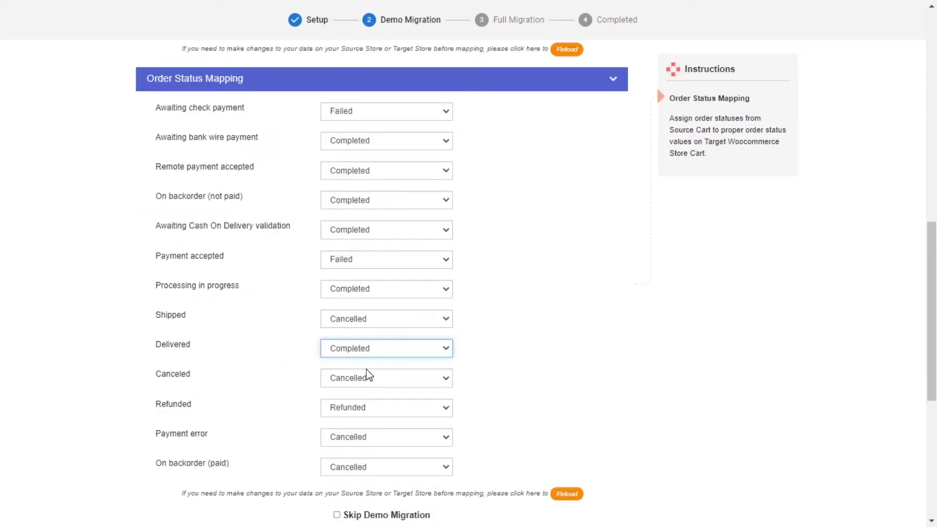
click(376, 378)
click(376, 403)
scroll(377, 371, down, 3)
Map Refunded, Payment error and paid backorder to Completed, skip the demo, start full migration.
click(376, 339)
click(377, 365)
click(377, 368)
click(376, 394)
click(376, 398)
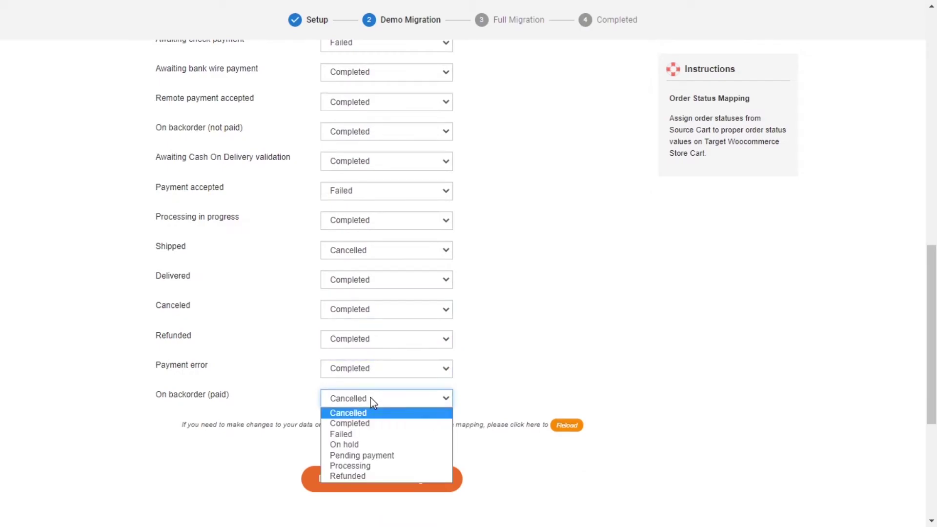
click(373, 424)
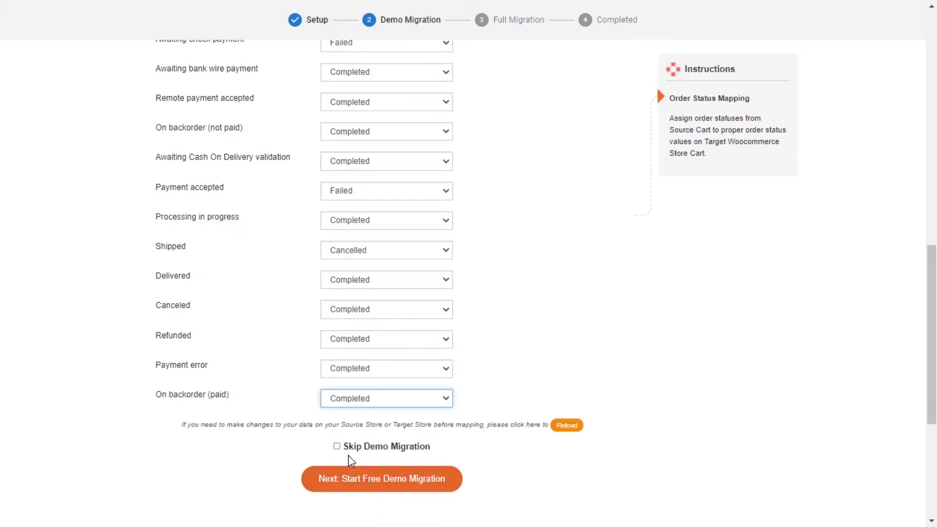
click(337, 446)
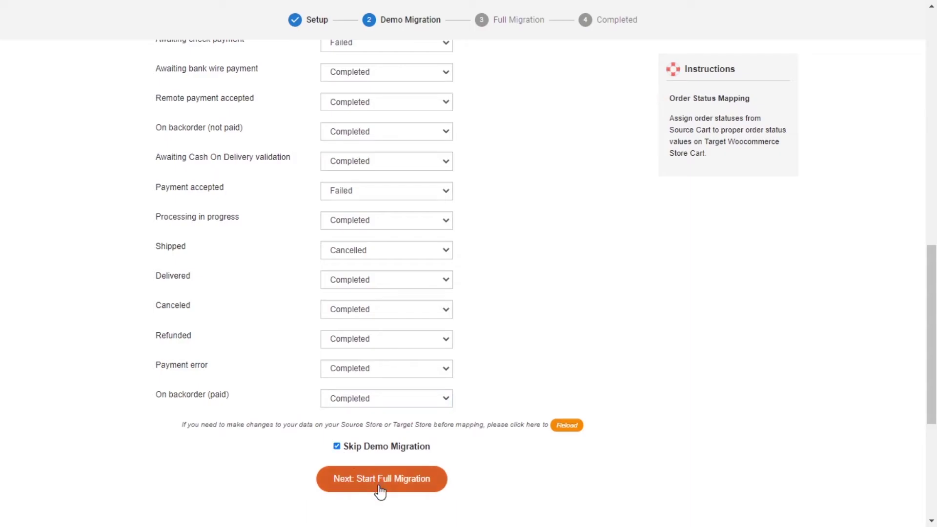
click(381, 491)
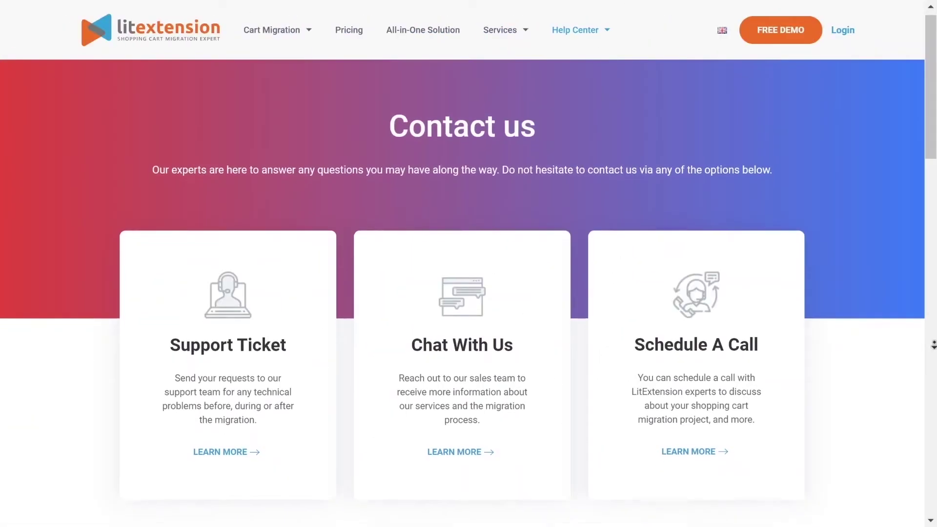
scroll(934, 356, down, 2)
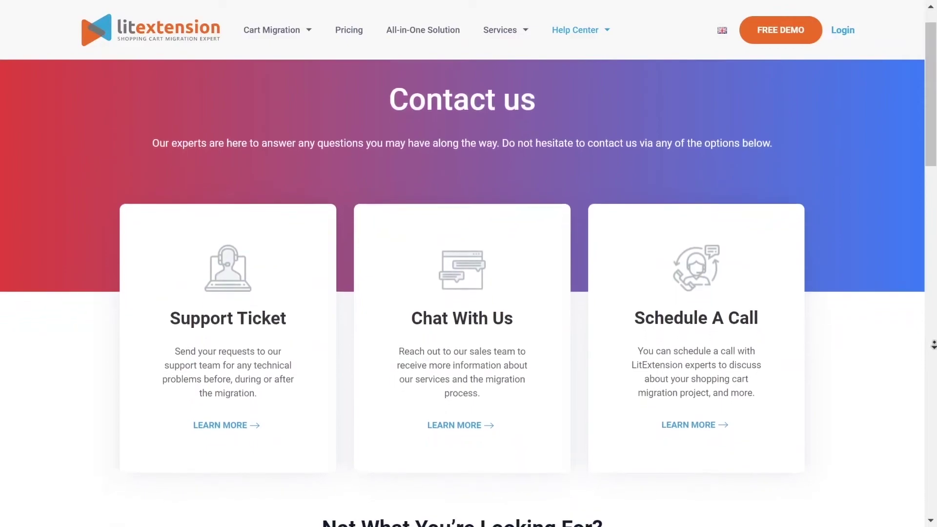
scroll(934, 355, down, 3)
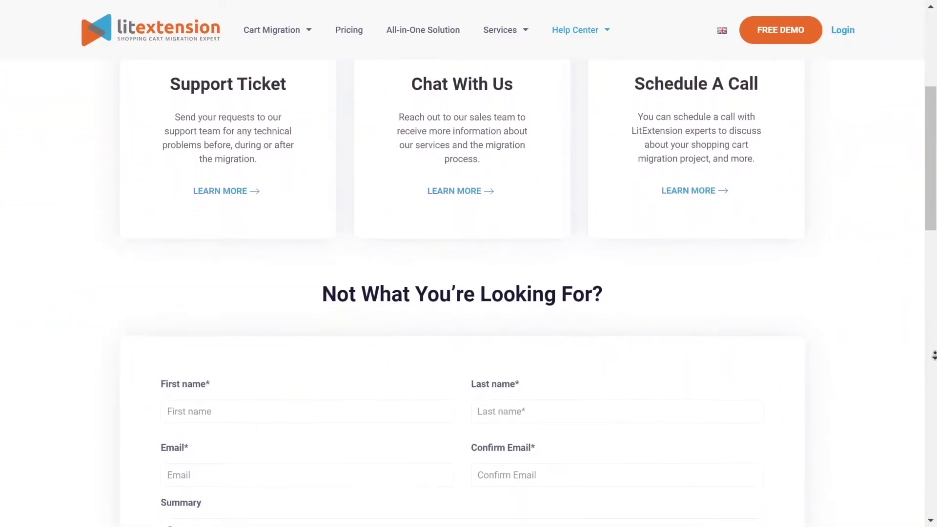
scroll(469, 293, down, 5)
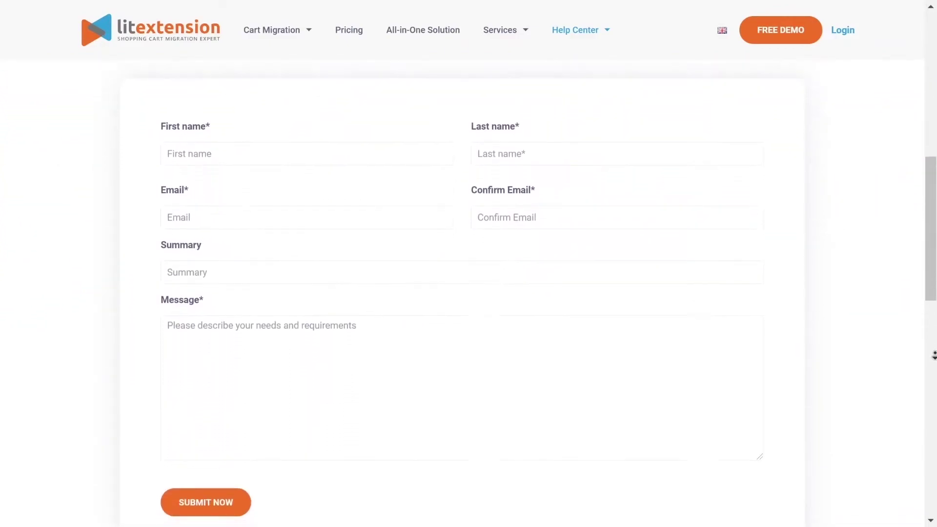